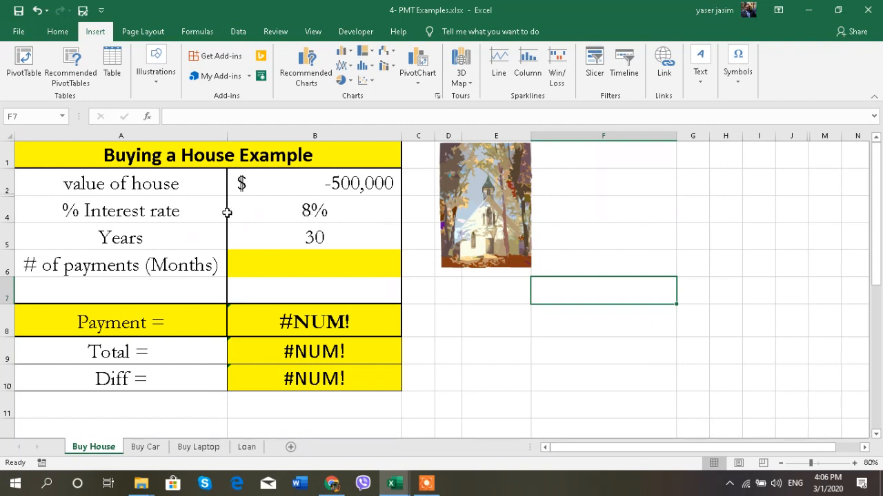
Step: Calculate the number of monthly payments in B6 by multiplying the years by 12 with the formula =B5*12
{"action": "left_click", "coordinate": [249, 213]}
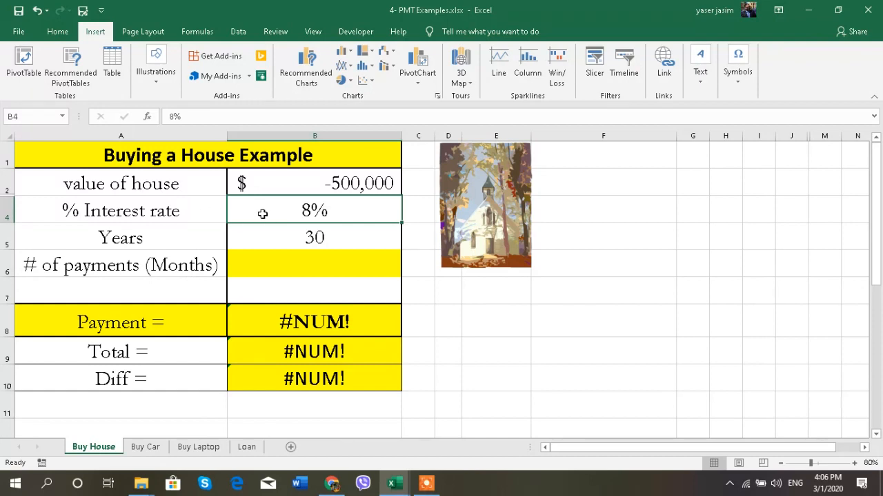
{"action": "left_click", "coordinate": [262, 235]}
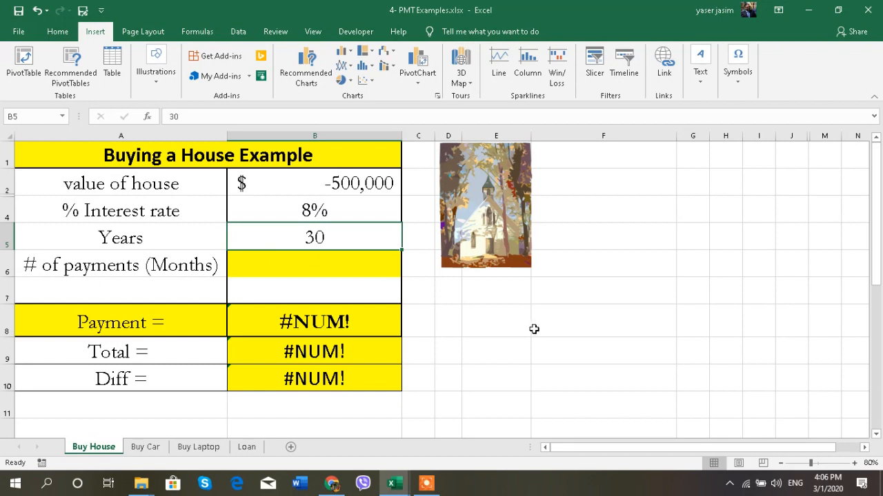
{"action": "left_click", "coordinate": [156, 243]}
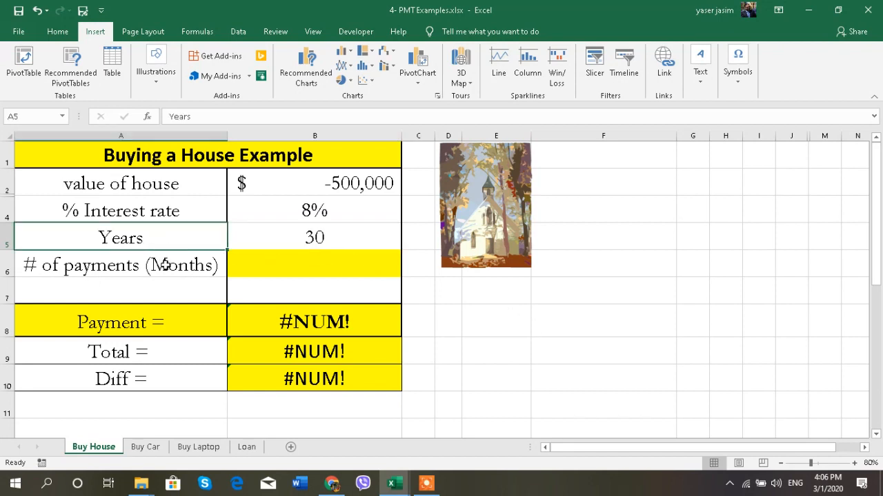
{"action": "left_click", "coordinate": [166, 265]}
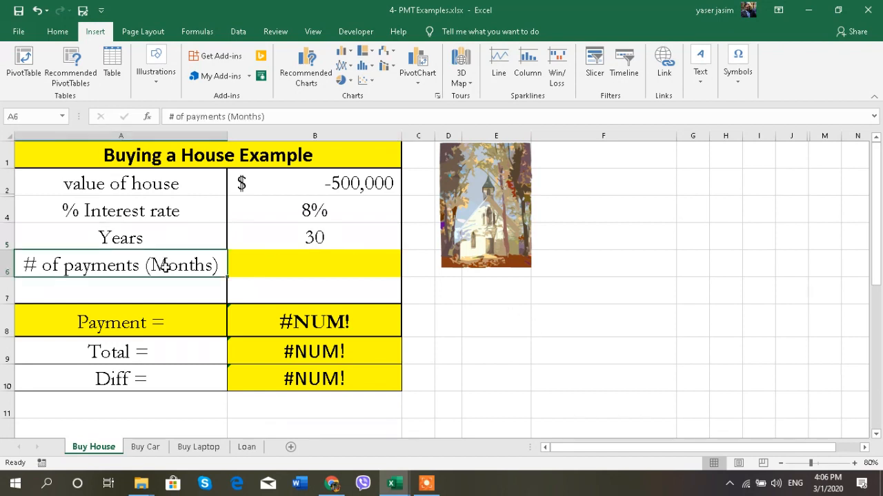
{"action": "left_click", "coordinate": [295, 264]}
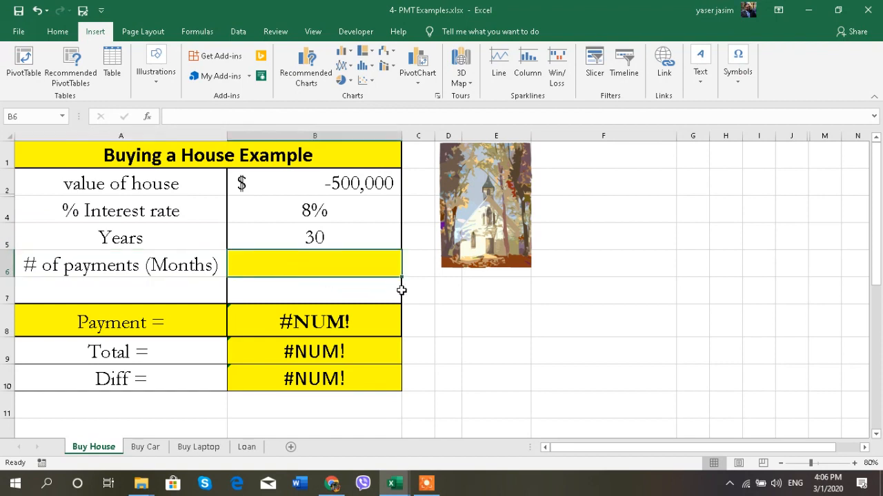
{"action": "type", "text": "="}
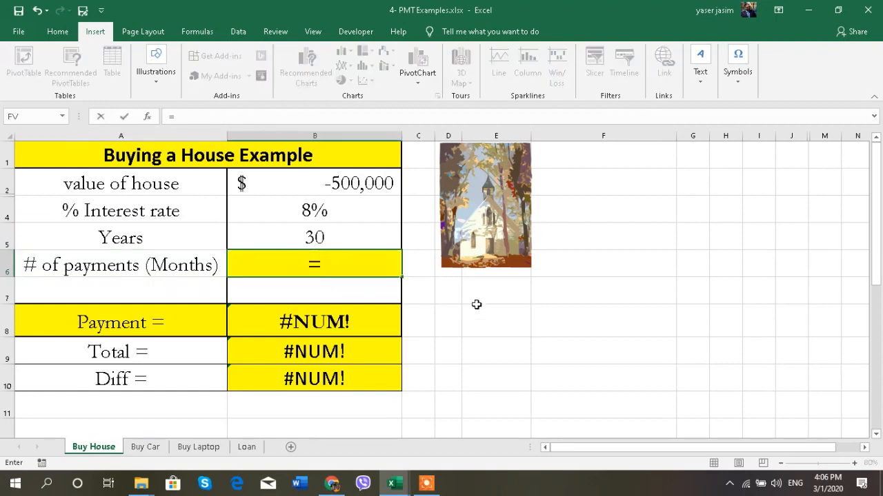
{"action": "left_click", "coordinate": [315, 237]}
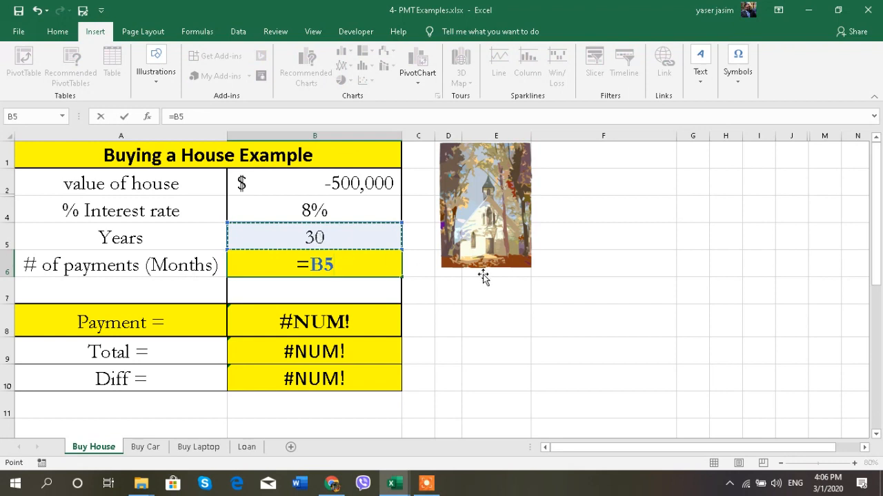
{"action": "type", "text": "*"}
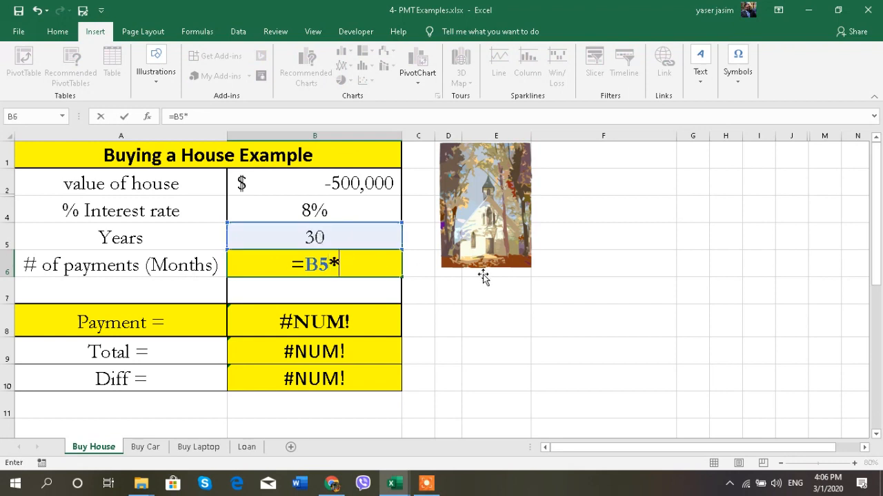
{"action": "type", "text": "12"}
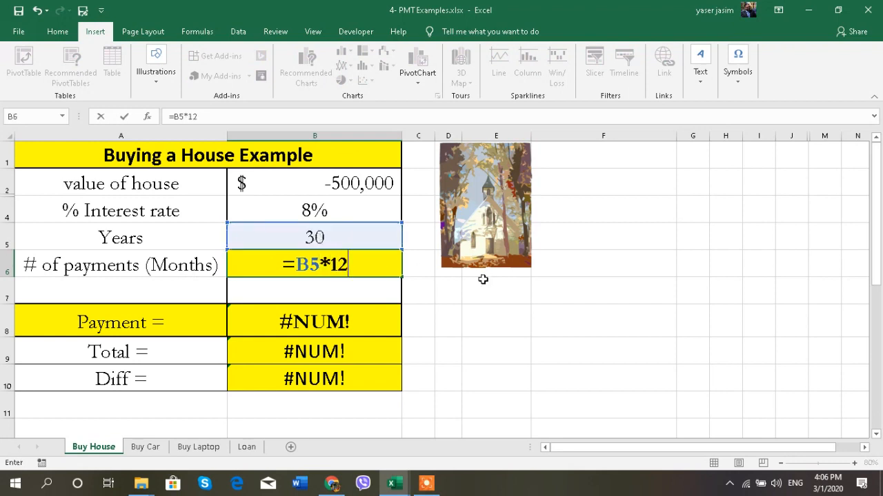
{"action": "key", "text": "Return"}
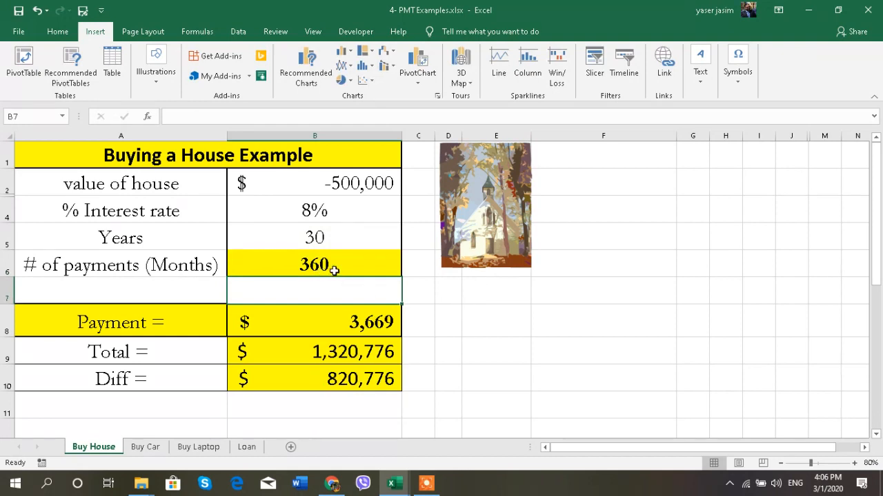
Step: Calculate the monthly house payment in D8 with =PMT(B4/12,B6,B2), using the monthly interest rate, number of payments and house value
{"action": "left_click", "coordinate": [333, 315]}
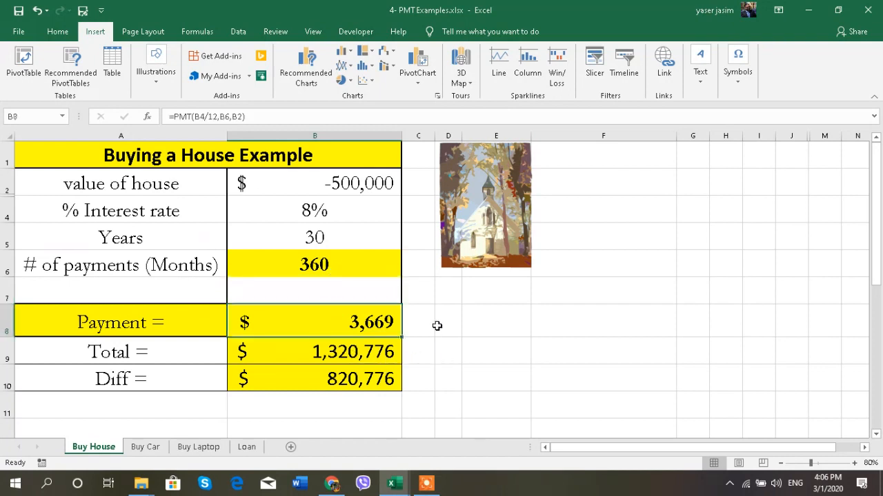
{"action": "left_click", "coordinate": [308, 210]}
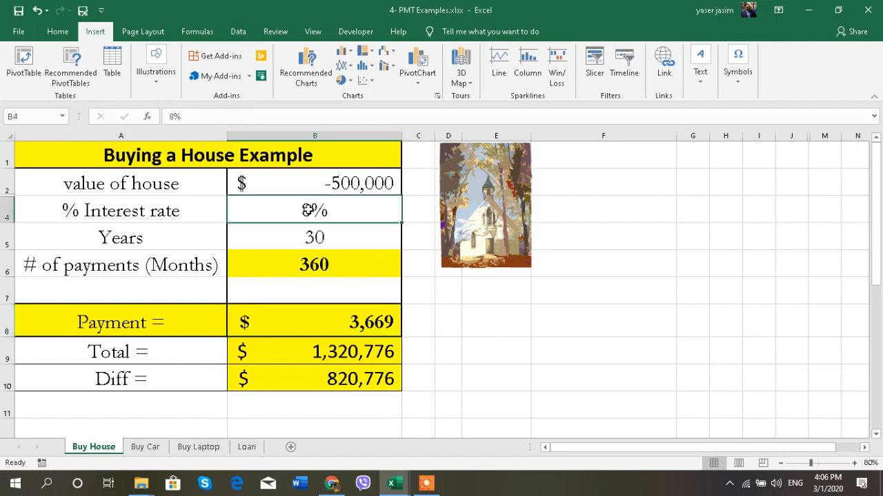
{"action": "left_click", "coordinate": [308, 264]}
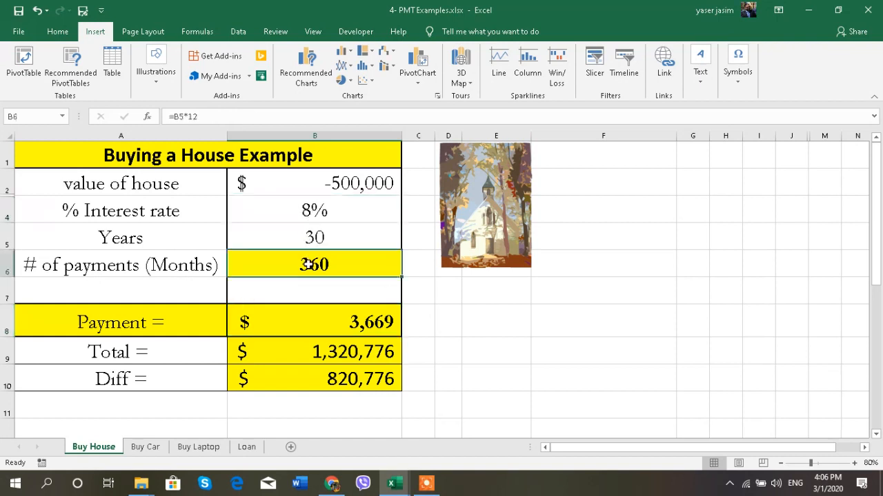
{"action": "left_click", "coordinate": [448, 322]}
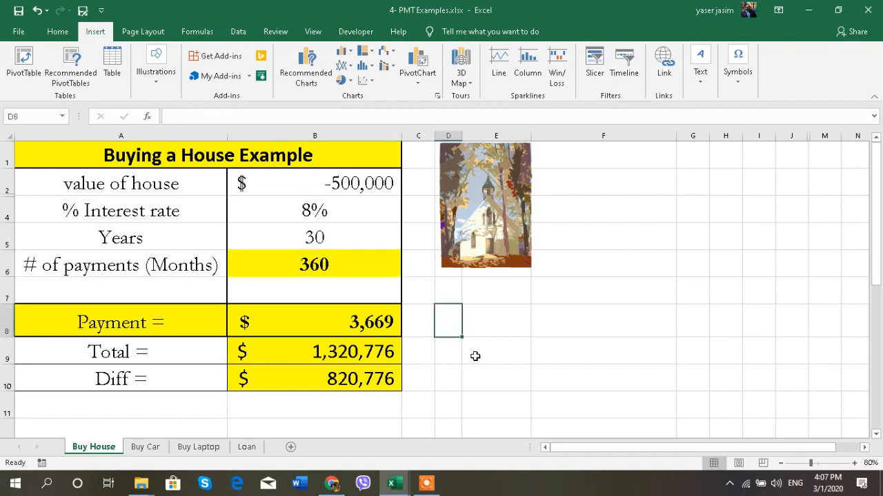
{"action": "type", "text": "="}
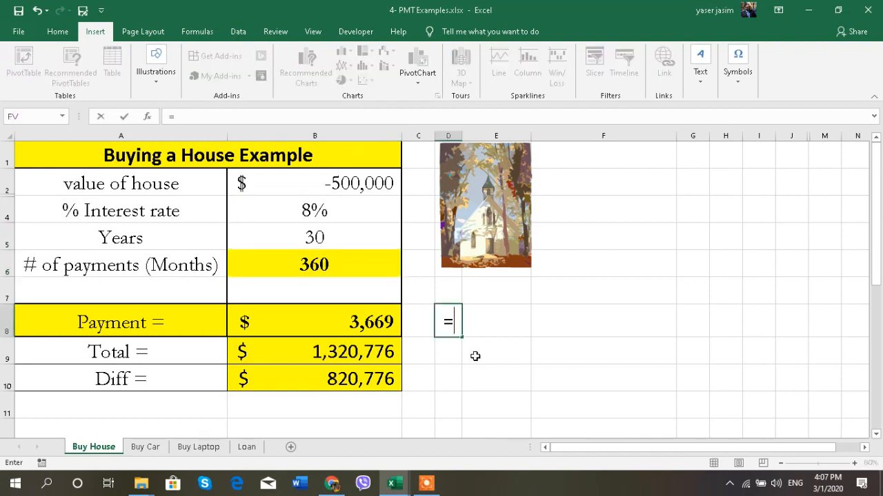
{"action": "type", "text": "pmt"}
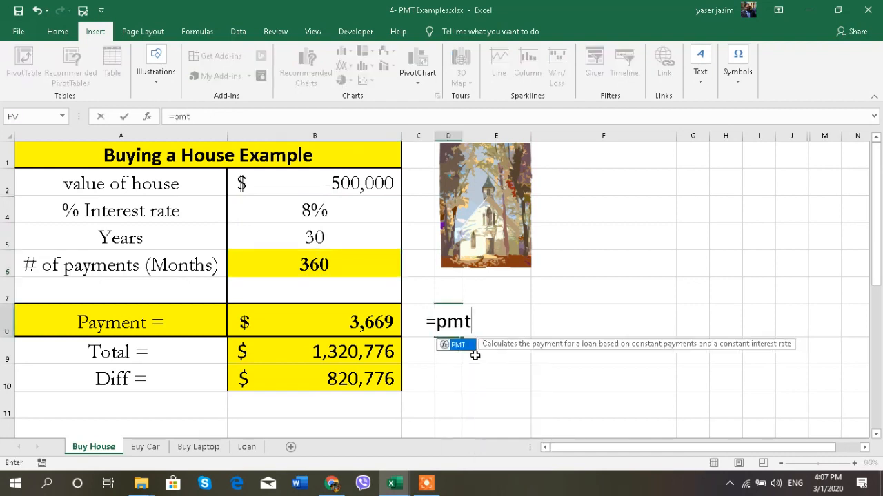
{"action": "double_click", "coordinate": [466, 346]}
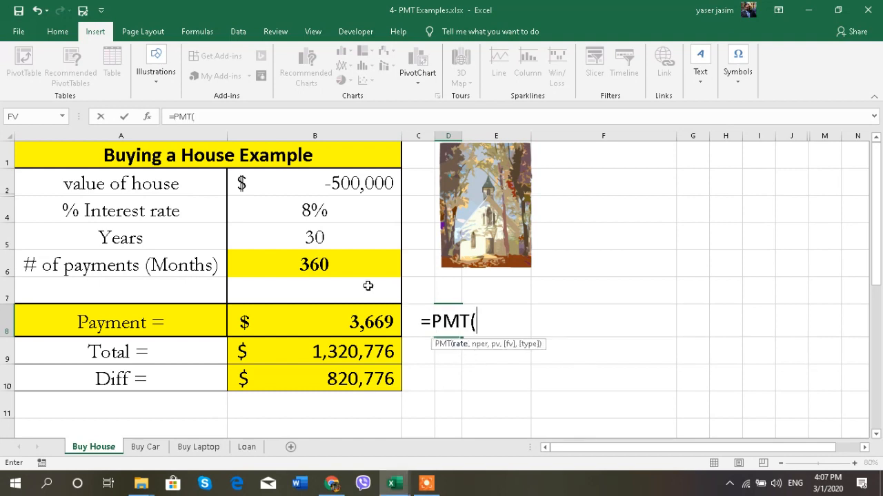
{"action": "left_click", "coordinate": [314, 211]}
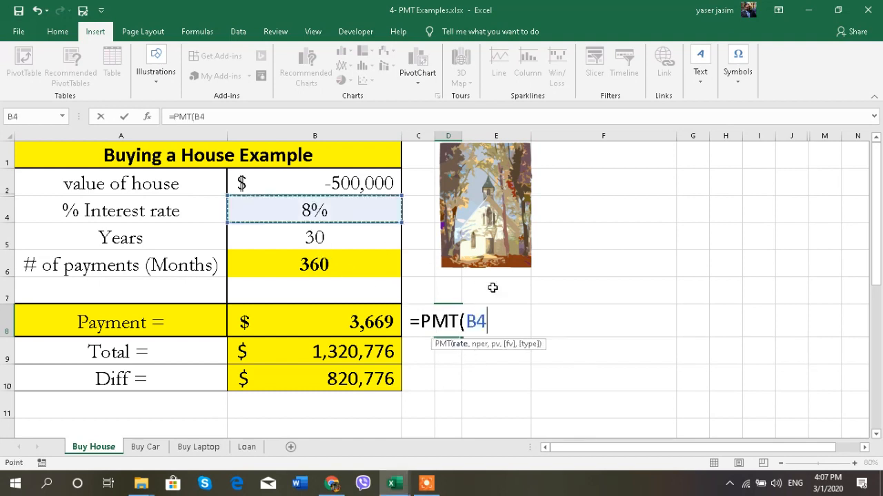
{"action": "type", "text": "/12"}
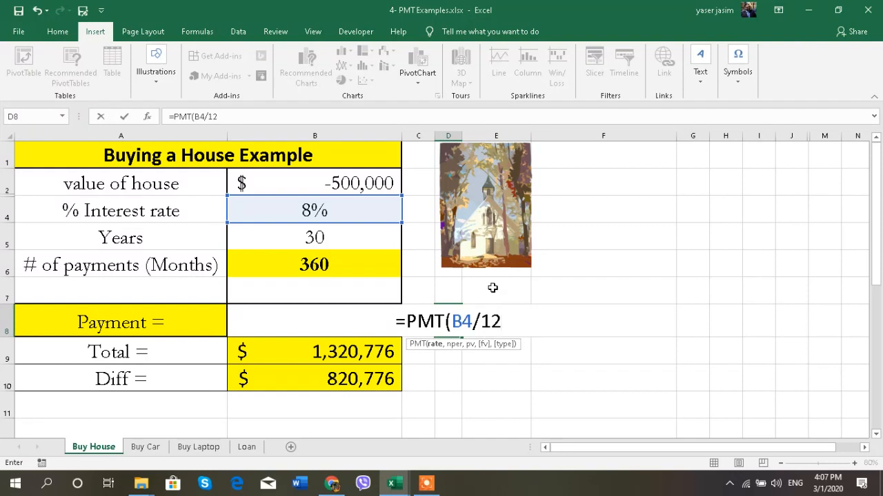
{"action": "type", "text": ","}
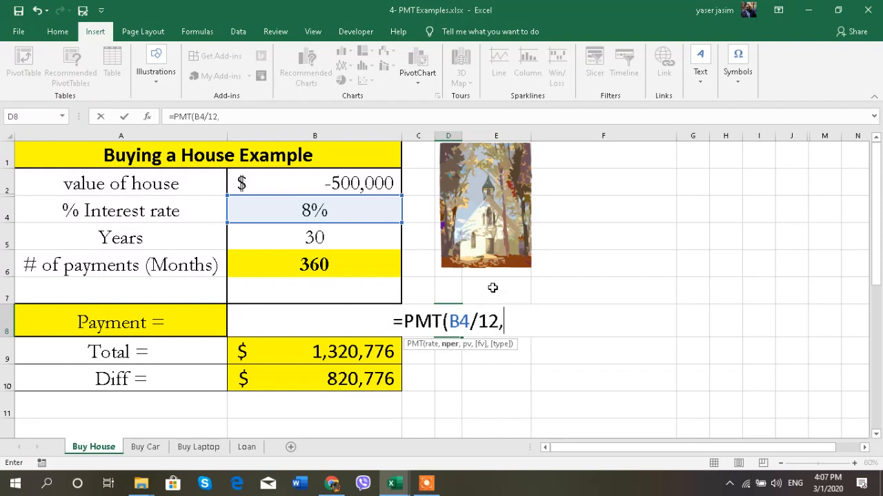
{"action": "left_click", "coordinate": [345, 261]}
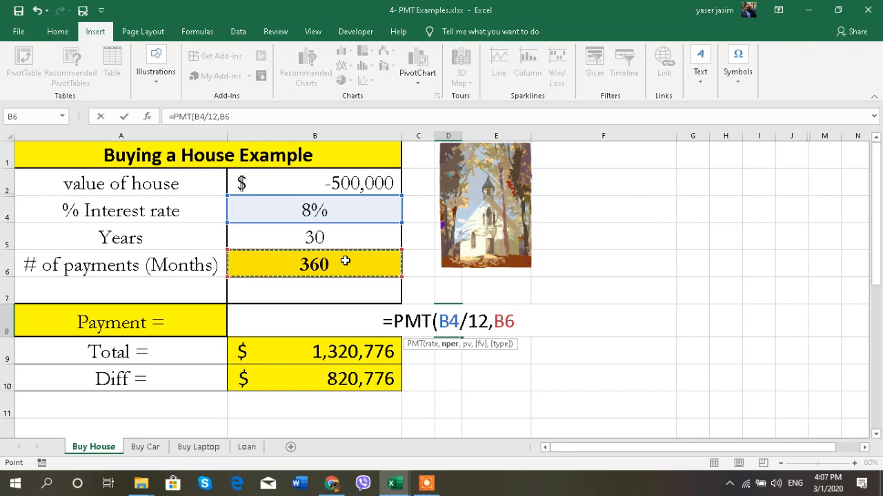
{"action": "type", "text": ","}
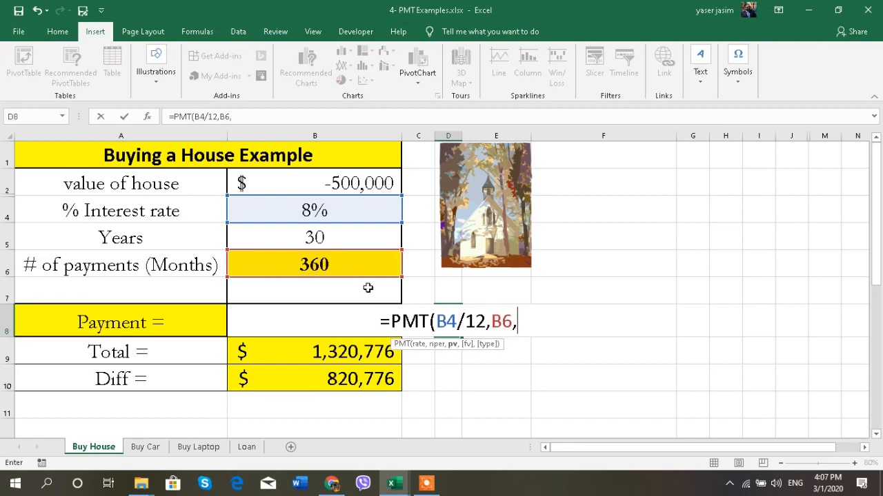
{"action": "left_click", "coordinate": [345, 182]}
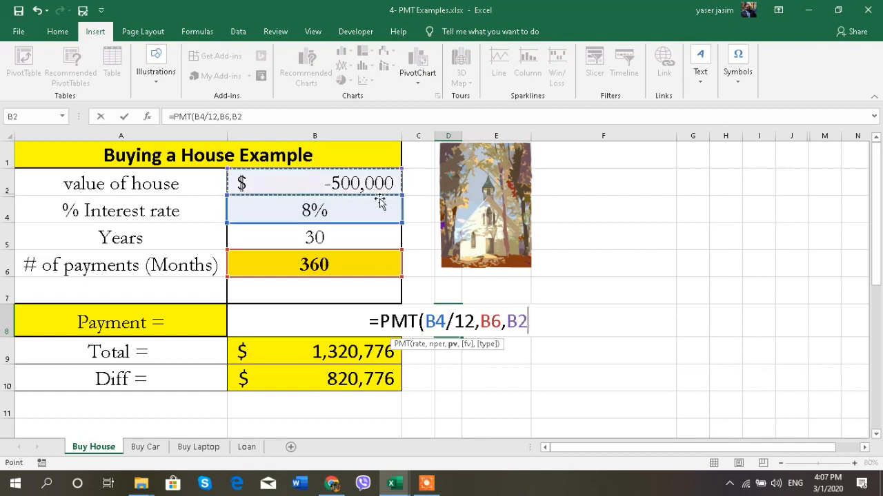
{"action": "type", "text": ")"}
{"action": "key", "text": "Return"}
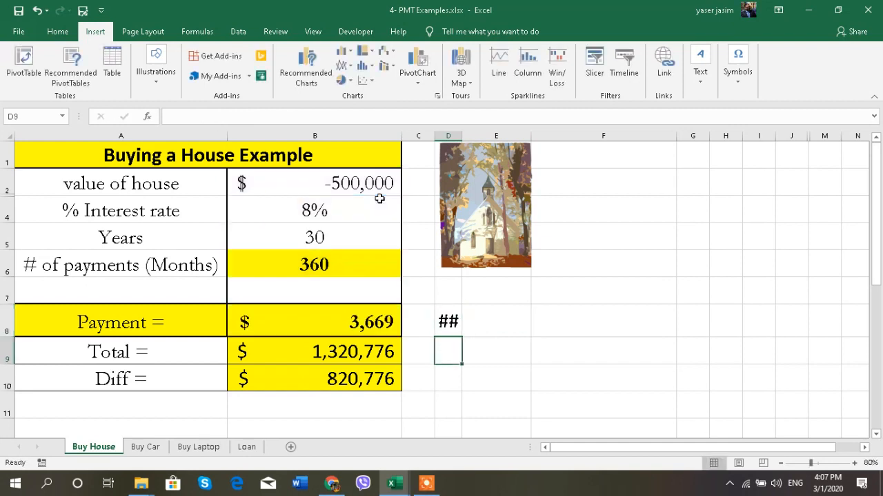
Step: Fit column D's width to its contents and format the payment in D8 with no decimal places
{"action": "double_click", "coordinate": [463, 132]}
{"action": "left_click", "coordinate": [493, 321]}
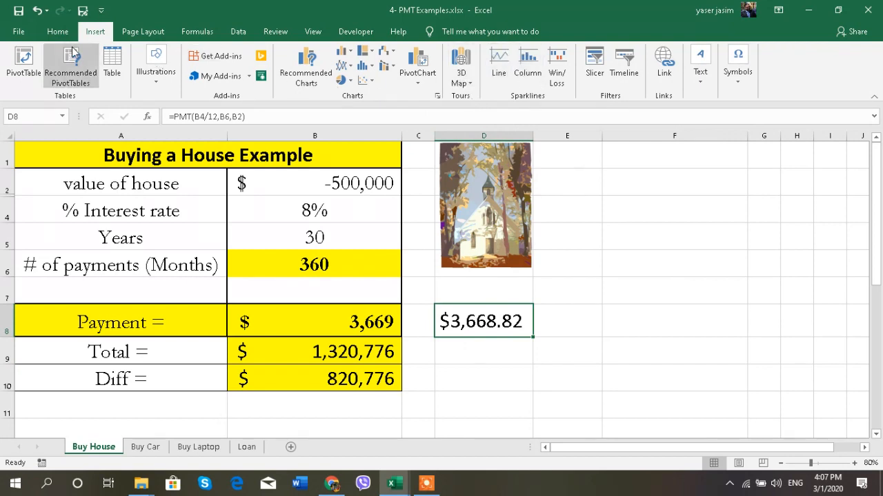
{"action": "left_click", "coordinate": [58, 31]}
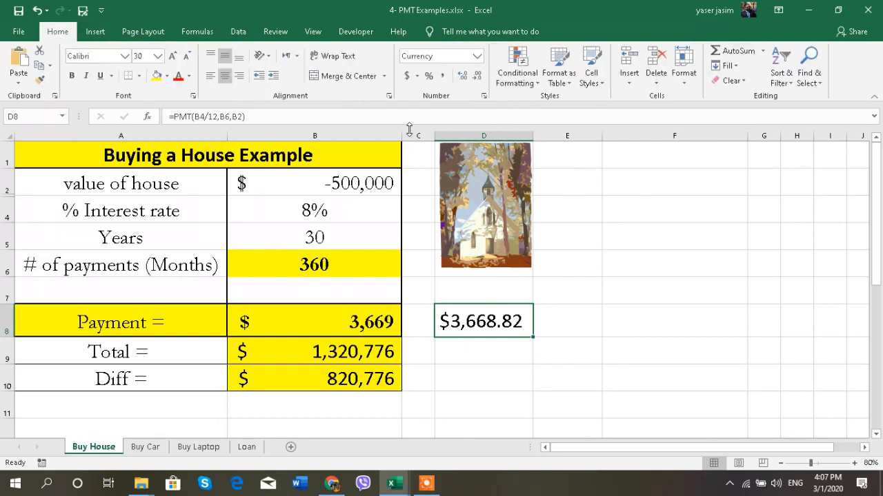
{"action": "left_click", "coordinate": [477, 76]}
{"action": "left_click", "coordinate": [477, 76]}
{"action": "left_click", "coordinate": [559, 335]}
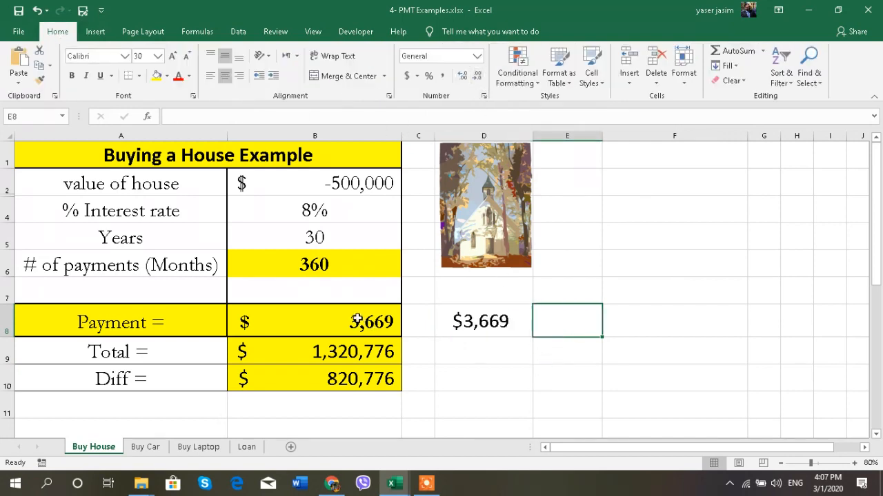
{"action": "left_click", "coordinate": [359, 319]}
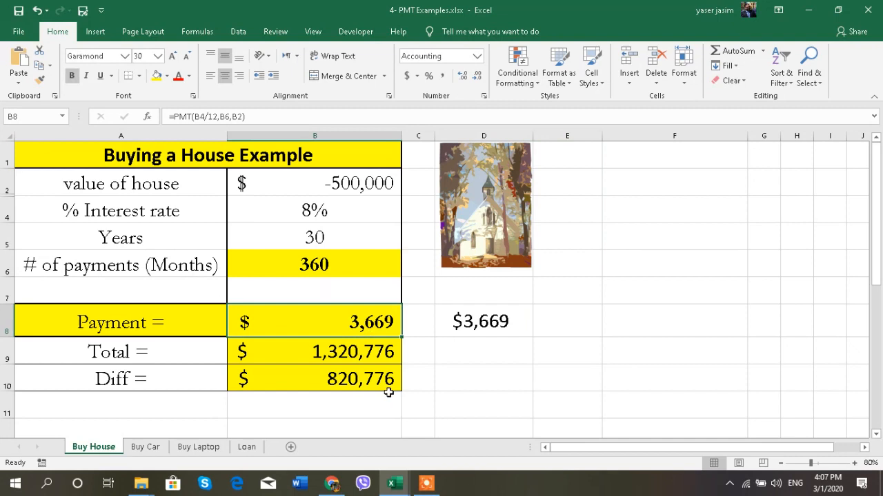
Step: Calculate the total paid in D9 by multiplying the monthly payment by the number of payments with =D8*B6
{"action": "left_click", "coordinate": [459, 349]}
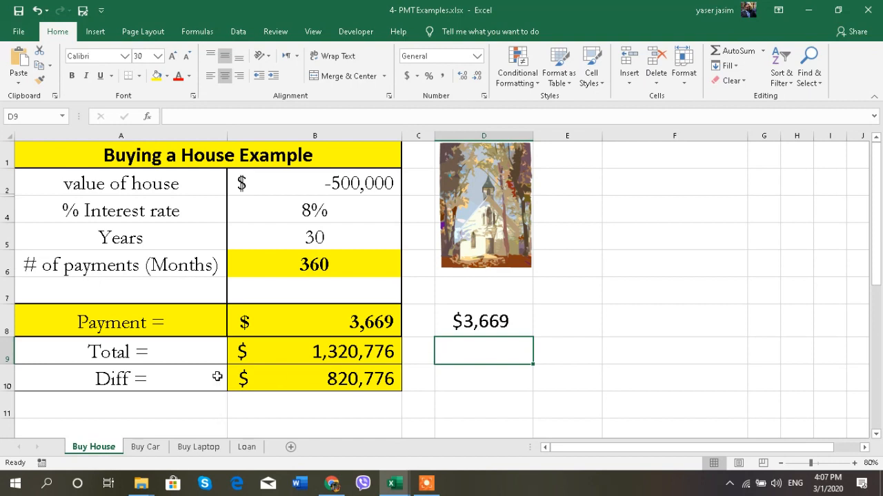
{"action": "left_click", "coordinate": [176, 351]}
{"action": "left_click", "coordinate": [309, 359]}
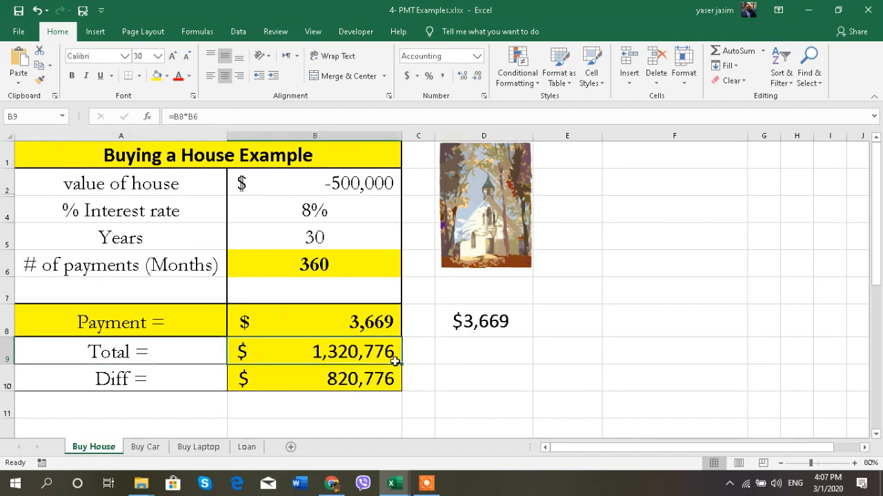
{"action": "left_click", "coordinate": [457, 356]}
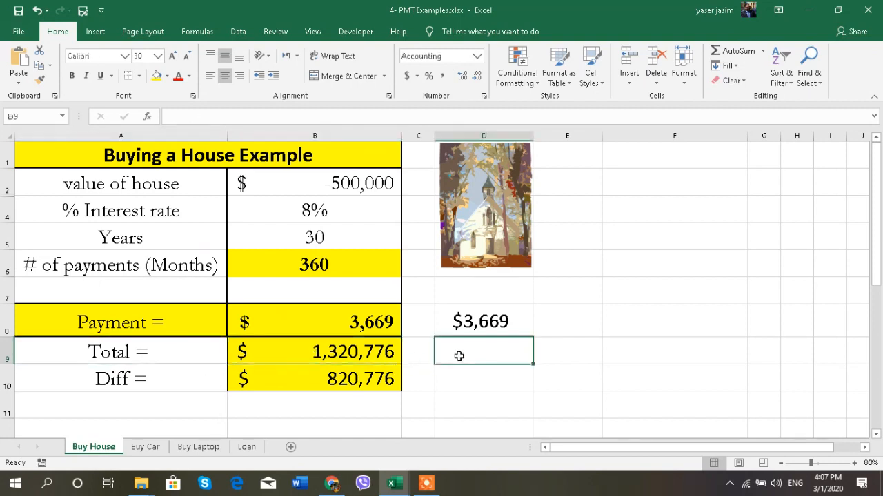
{"action": "left_click", "coordinate": [465, 321]}
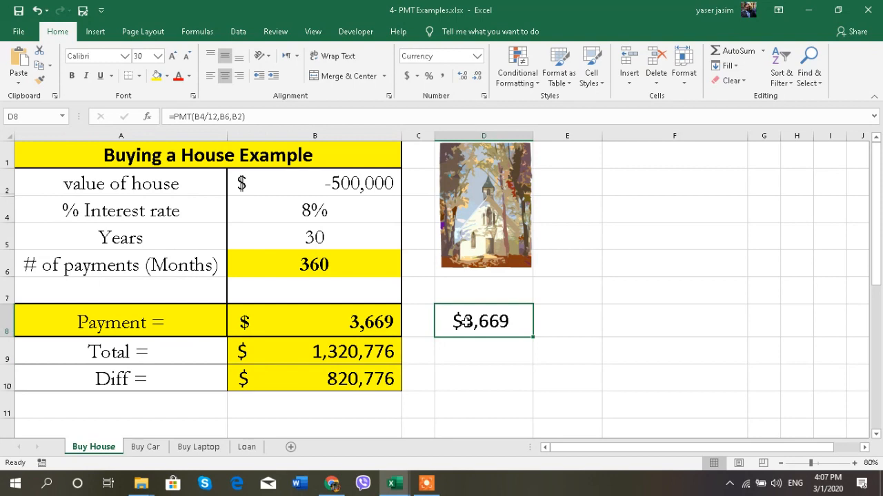
{"action": "left_click", "coordinate": [312, 265]}
{"action": "left_click", "coordinate": [493, 348]}
{"action": "type", "text": "="}
{"action": "left_click", "coordinate": [504, 321]}
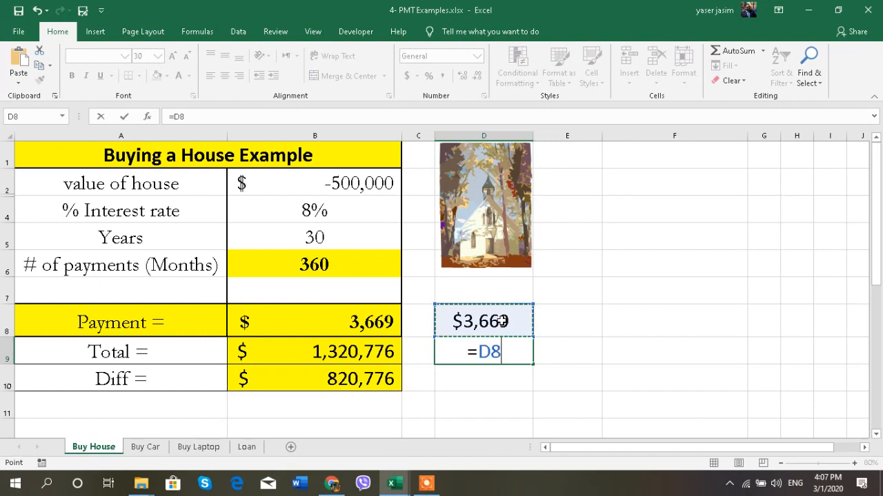
{"action": "type", "text": "*"}
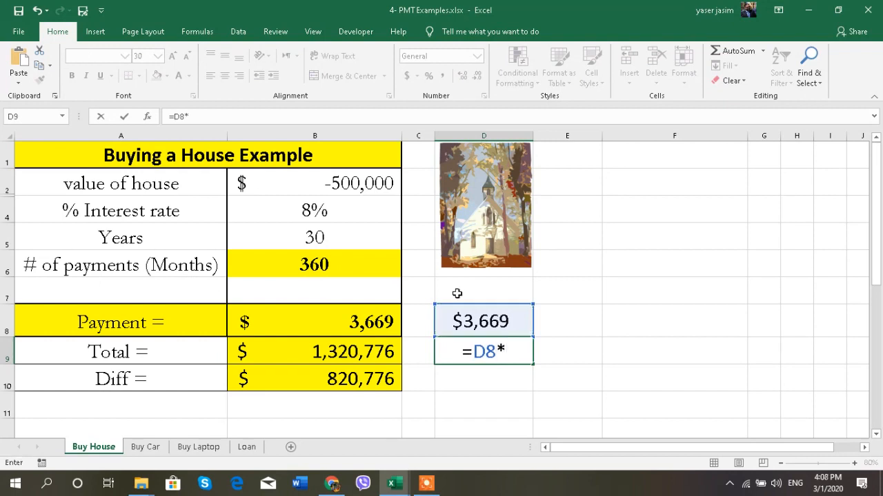
{"action": "left_click", "coordinate": [333, 263]}
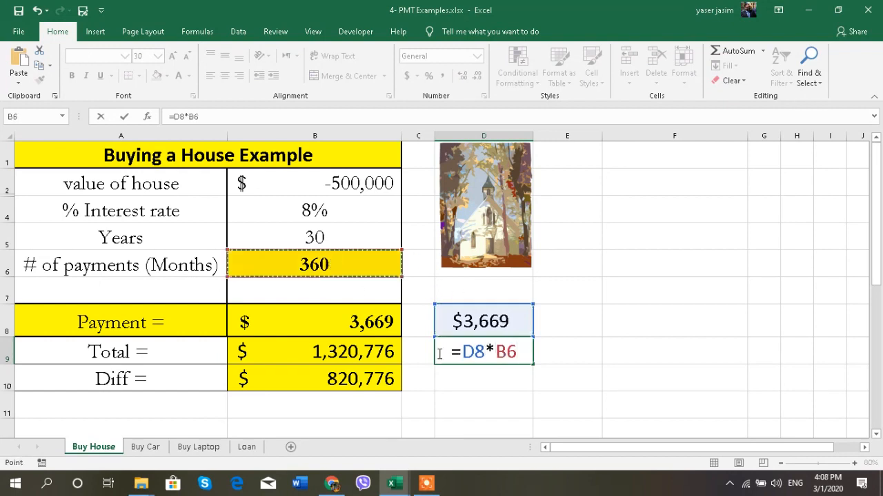
{"action": "key", "text": "Return"}
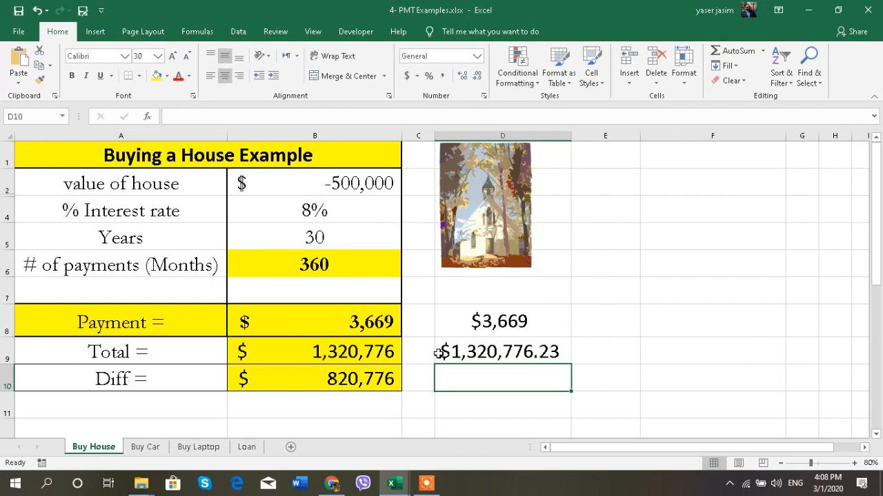
Step: Format the total in D9 with no decimal places
{"action": "left_click", "coordinate": [524, 353]}
{"action": "left_click", "coordinate": [478, 76]}
{"action": "left_click", "coordinate": [478, 76]}
{"action": "left_click", "coordinate": [594, 376]}
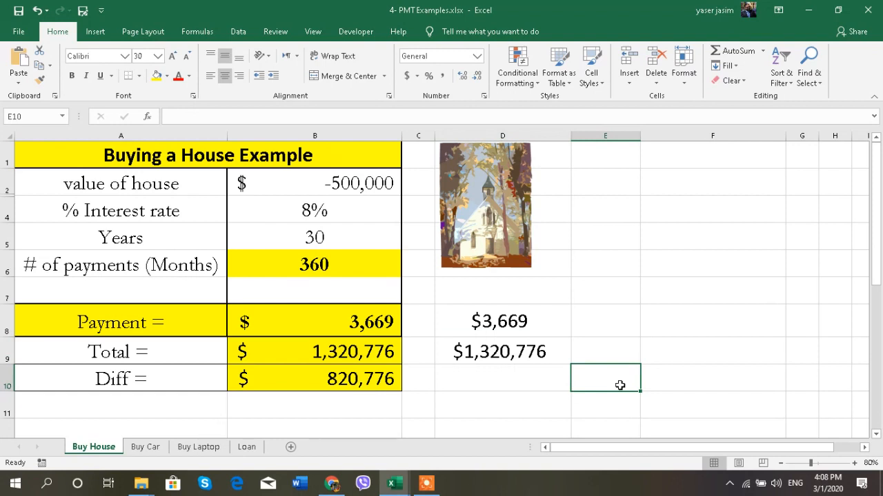
Step: Try to calculate the difference in D10 with =B2+B10 and clear the cell again
{"action": "left_click", "coordinate": [540, 376]}
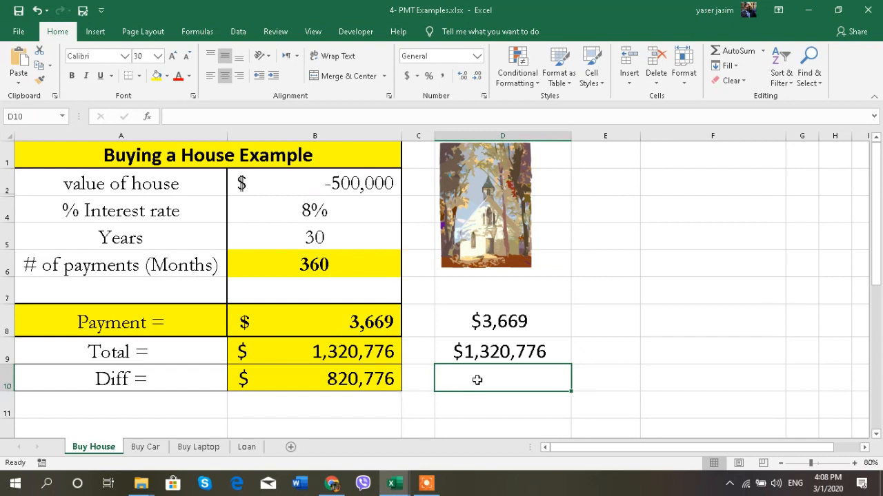
{"action": "type", "text": "="}
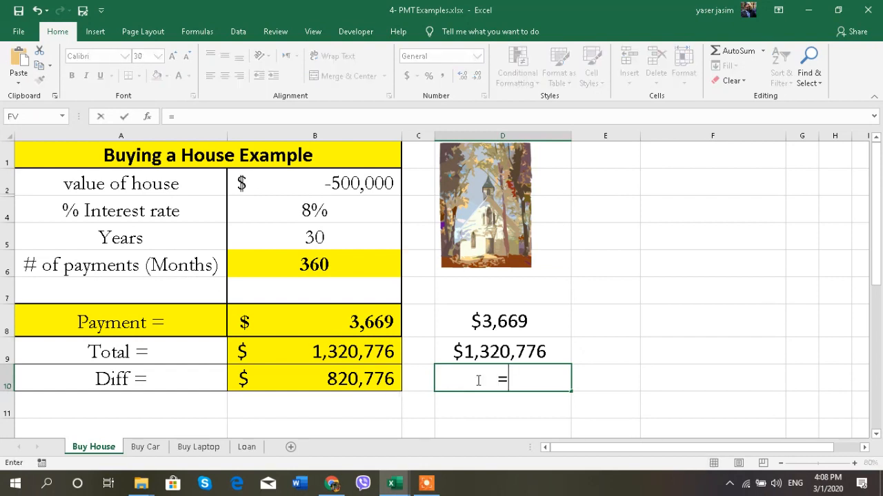
{"action": "left_click", "coordinate": [370, 382]}
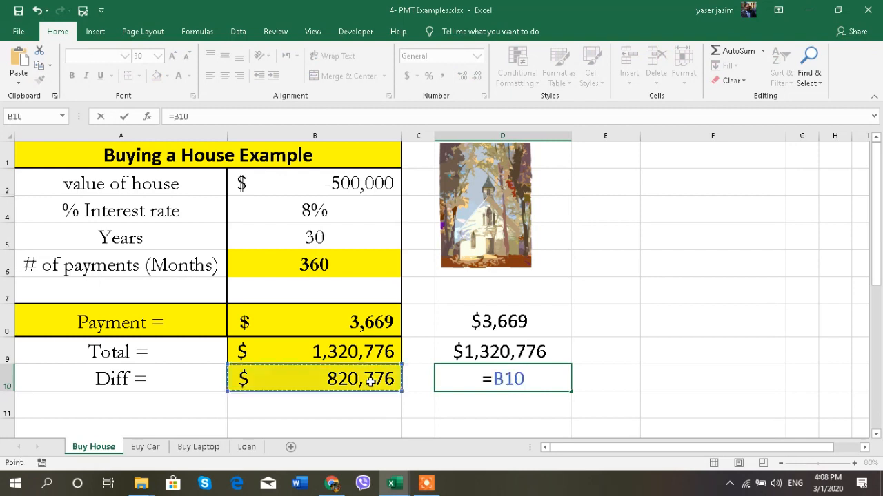
{"action": "key", "text": "BackSpace"}
{"action": "key", "text": "BackSpace"}
{"action": "key", "text": "BackSpace"}
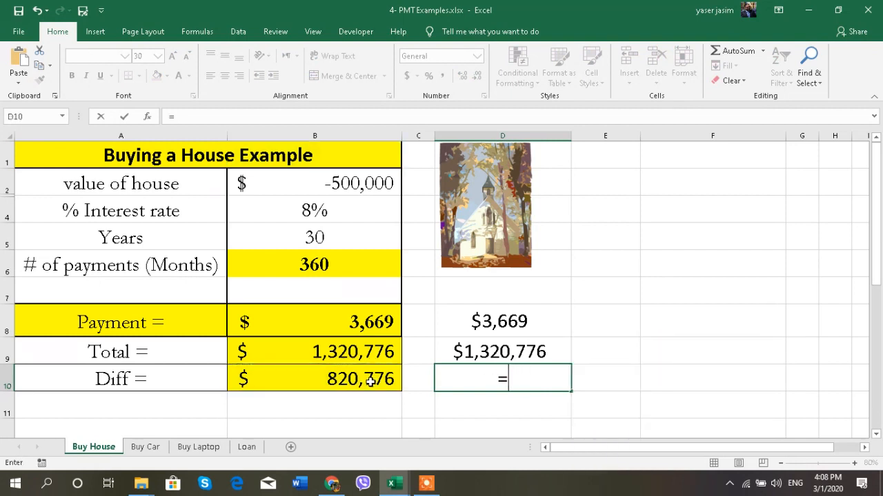
{"action": "left_click", "coordinate": [322, 186]}
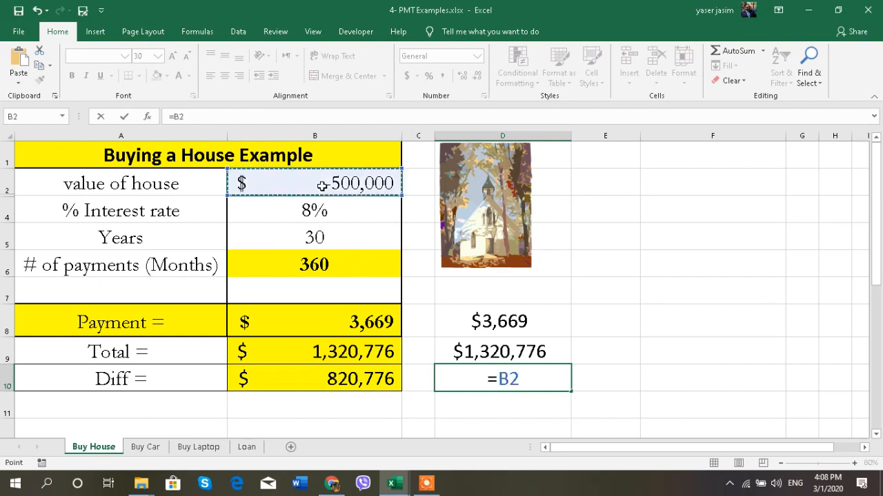
{"action": "type", "text": "+"}
{"action": "left_click", "coordinate": [327, 380]}
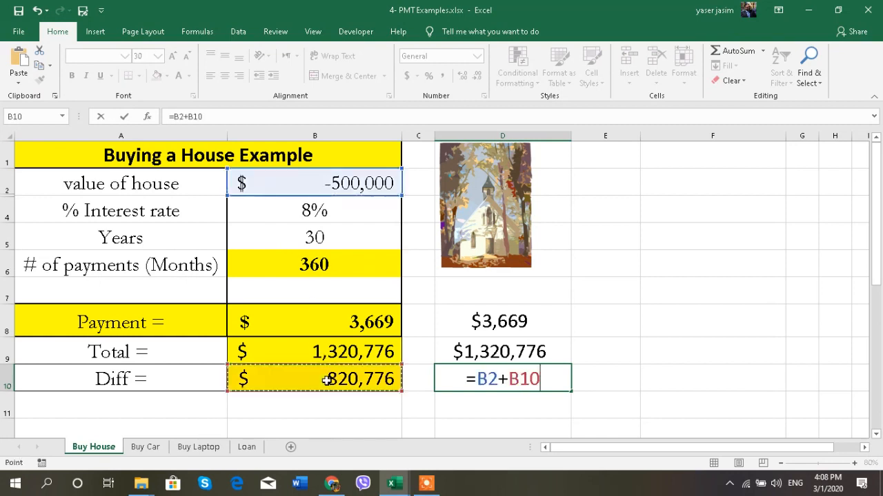
{"action": "key", "text": "Return"}
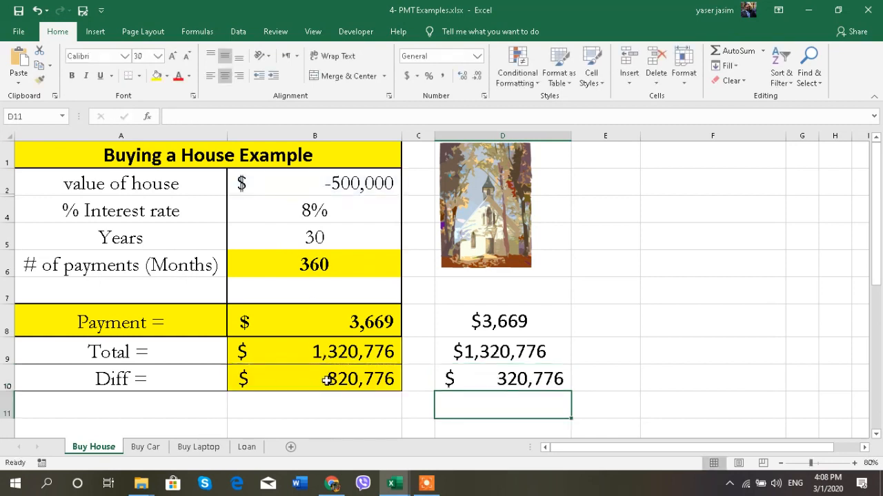
{"action": "left_click", "coordinate": [486, 385]}
{"action": "key", "text": "Delete"}
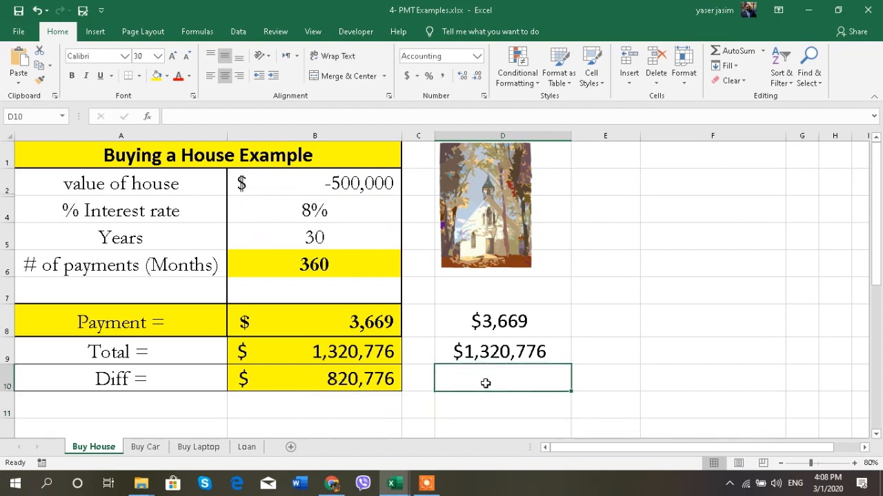
Step: Calculate the difference in D10 by adding the negative house value and the total with =B2+B9
{"action": "left_click", "coordinate": [377, 376]}
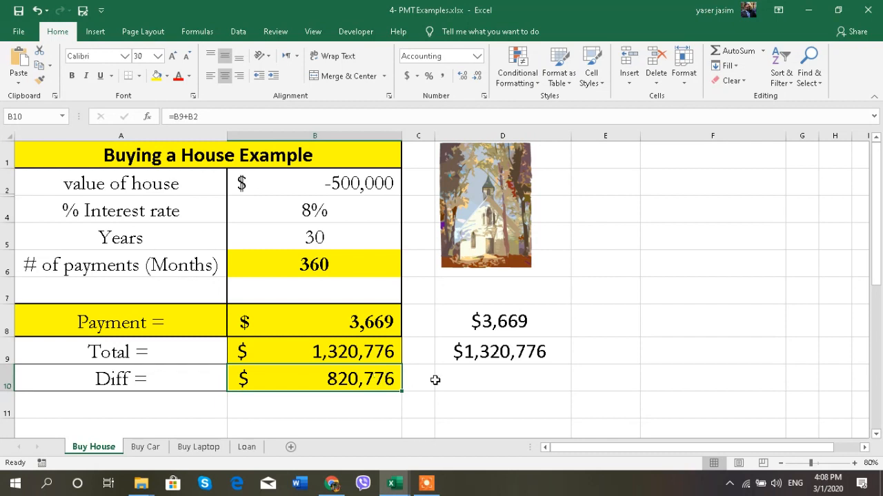
{"action": "left_click", "coordinate": [476, 381]}
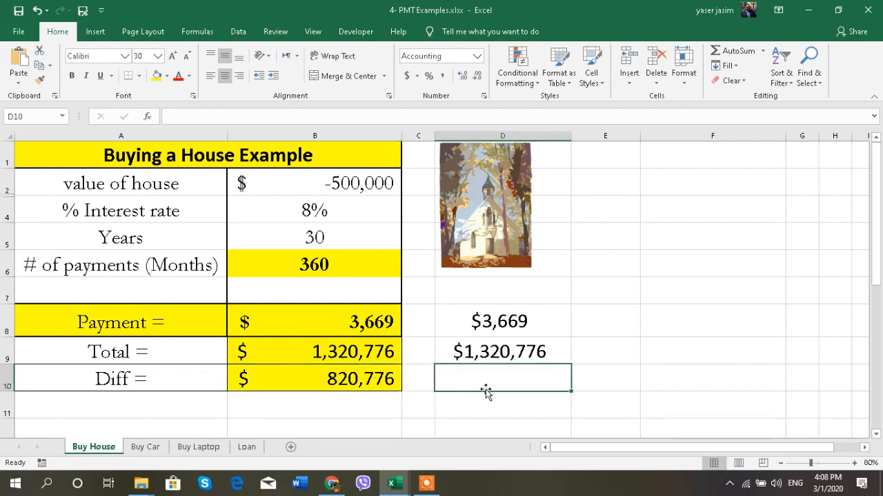
{"action": "type", "text": "="}
{"action": "left_click", "coordinate": [319, 181]}
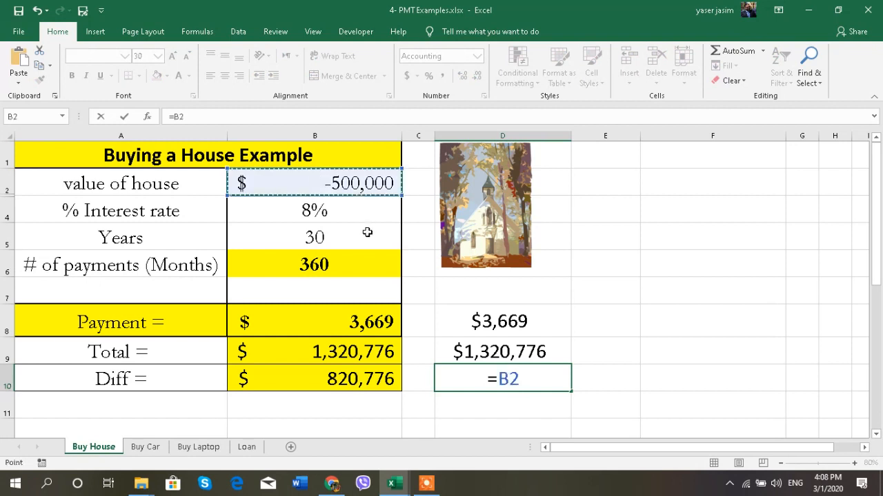
{"action": "type", "text": "+"}
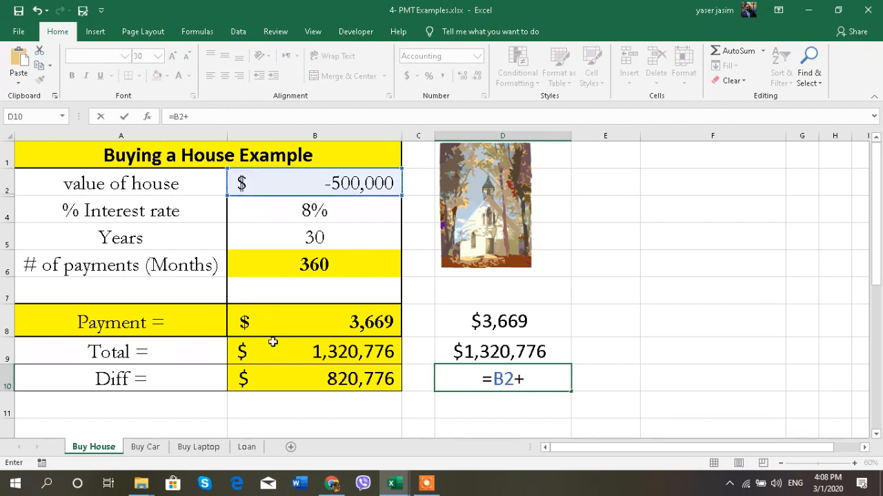
{"action": "left_click", "coordinate": [305, 353]}
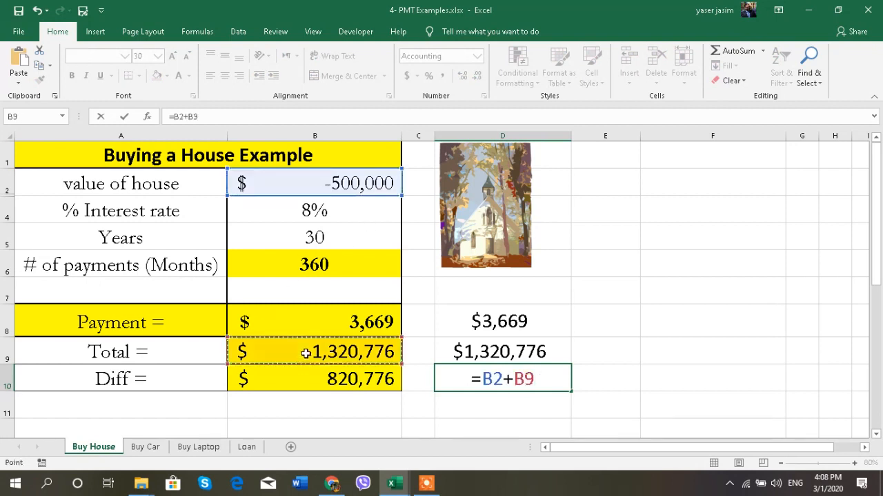
{"action": "key", "text": "Return"}
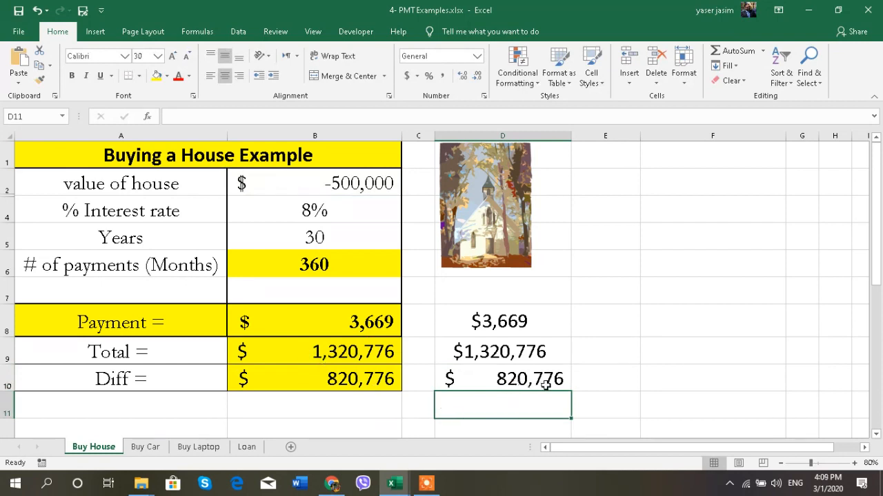
{"action": "left_click", "coordinate": [488, 375]}
{"action": "left_click", "coordinate": [355, 185]}
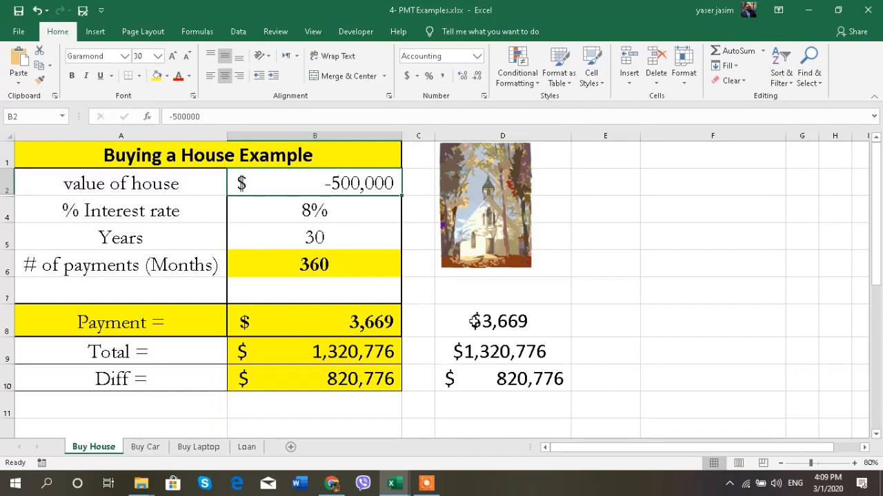
Step: Look through the Buy Car, Buy Laptop and Loan example sheets and return to the Buy House sheet
{"action": "left_click", "coordinate": [143, 455]}
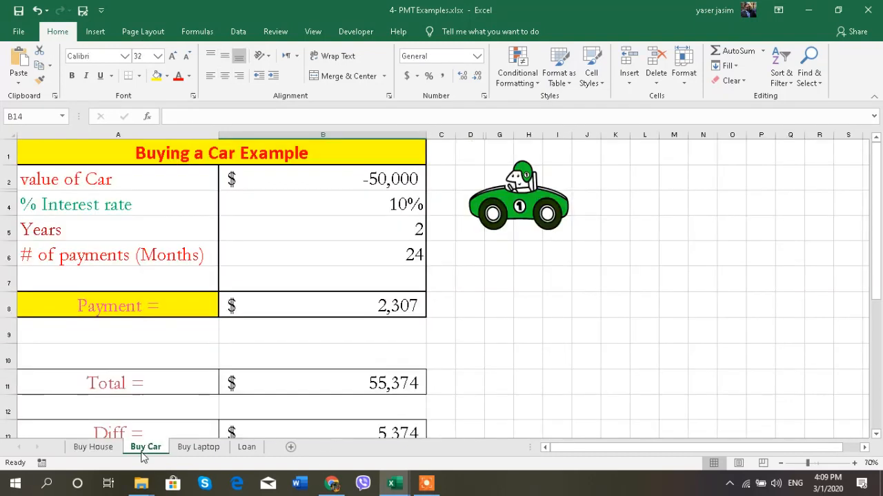
{"action": "left_click", "coordinate": [197, 450]}
{"action": "left_click", "coordinate": [250, 448]}
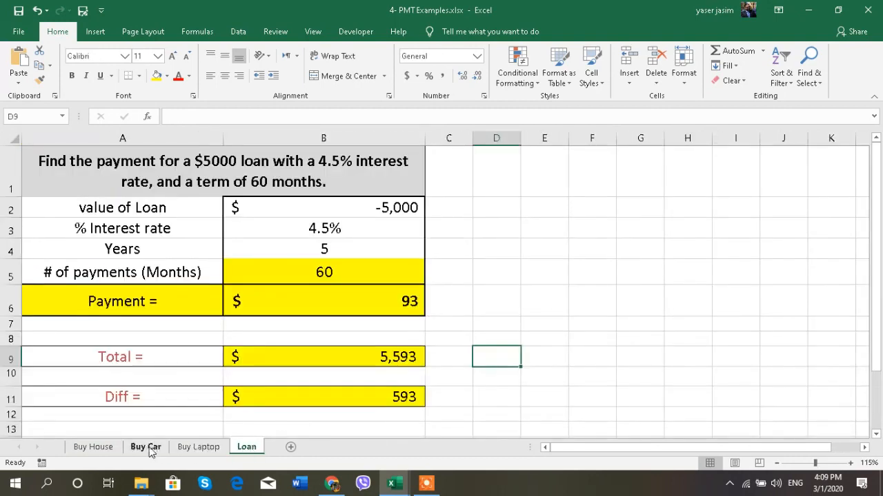
{"action": "left_click", "coordinate": [87, 449]}
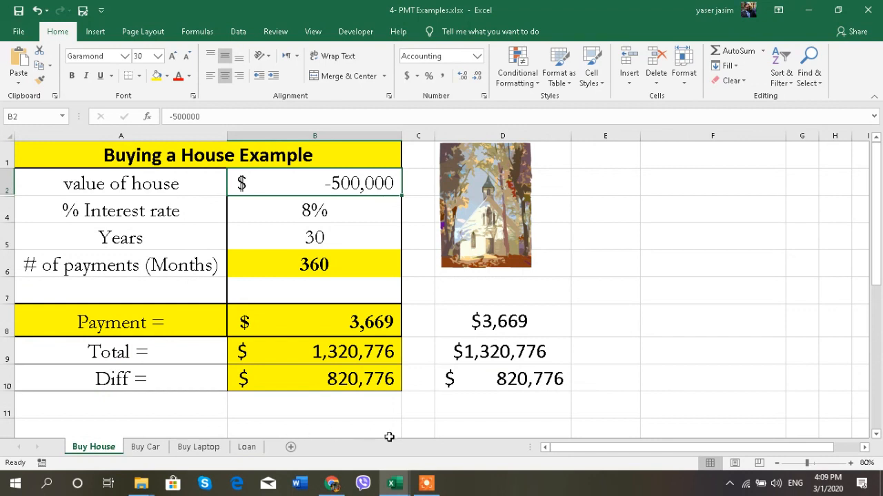